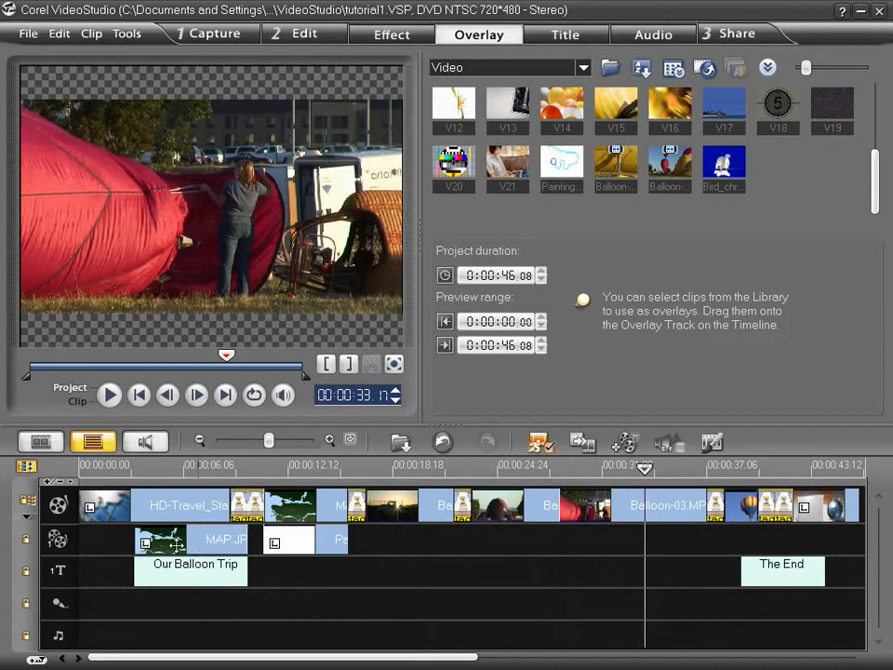
# - Enable Overlay Track #2 in the project's Track Manager
pyautogui.click(326, 464)
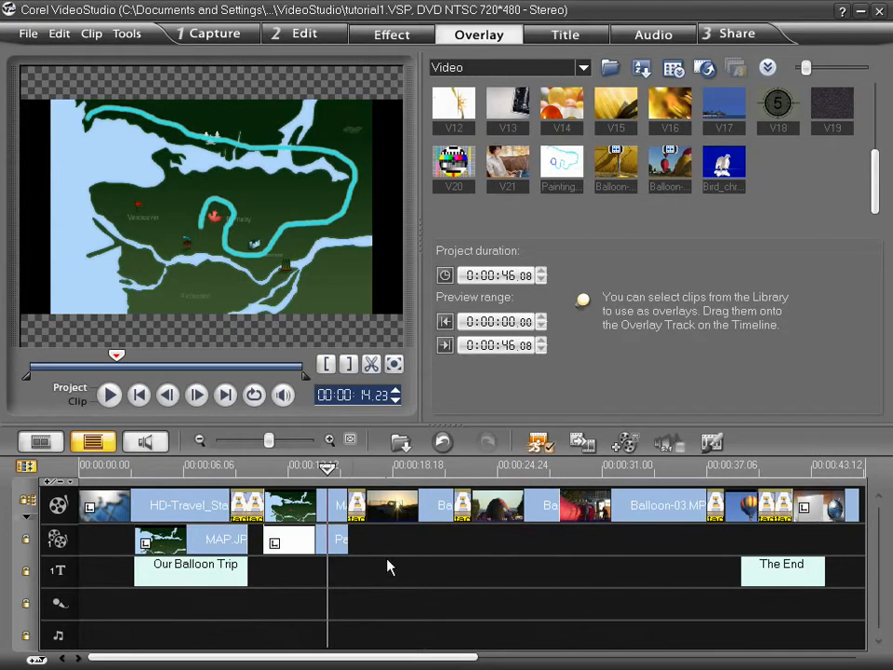
pyautogui.click(629, 443)
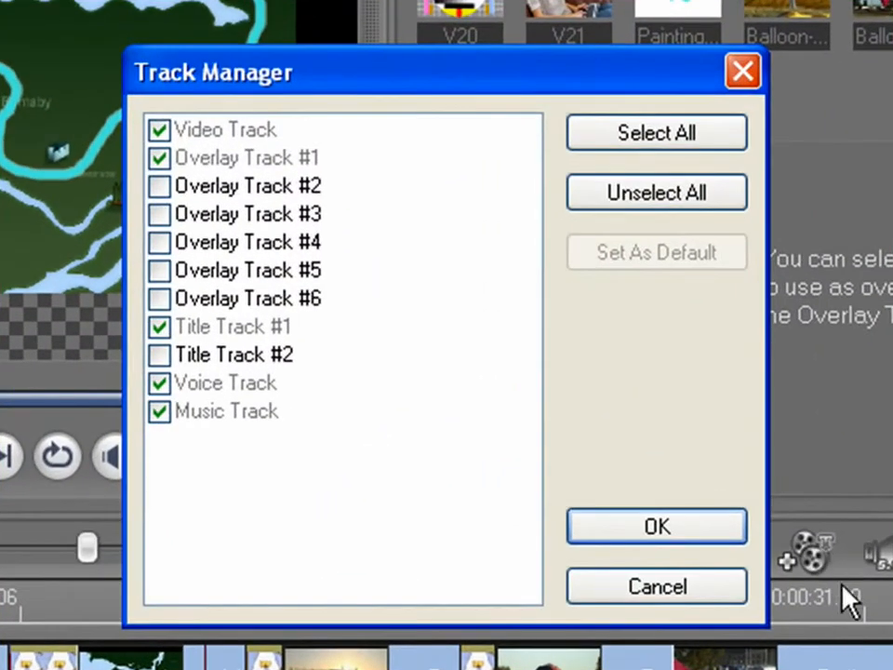
pyautogui.click(285, 189)
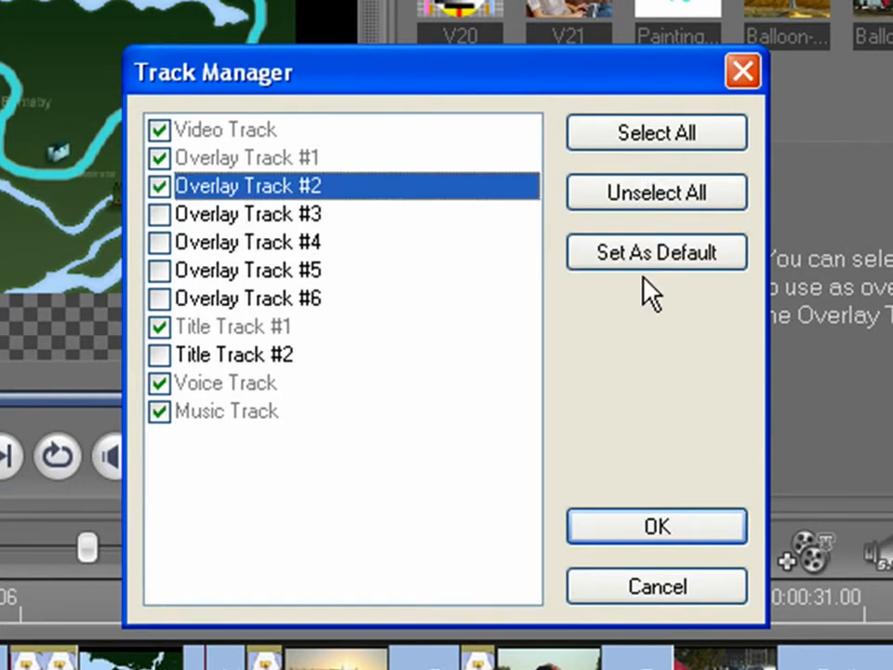
pyautogui.click(612, 527)
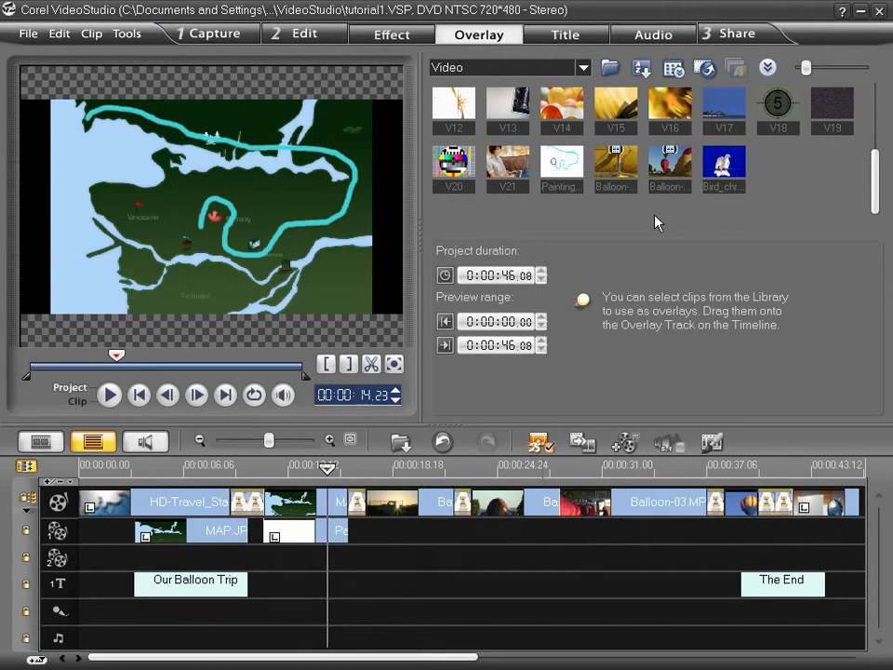
# - Place the yellow balloon clip on Overlay Track #1 around the start of the Balloon-03 footage, with fade-in and fade-out
pyautogui.moveTo(616, 166); pyautogui.dragTo(536, 528)
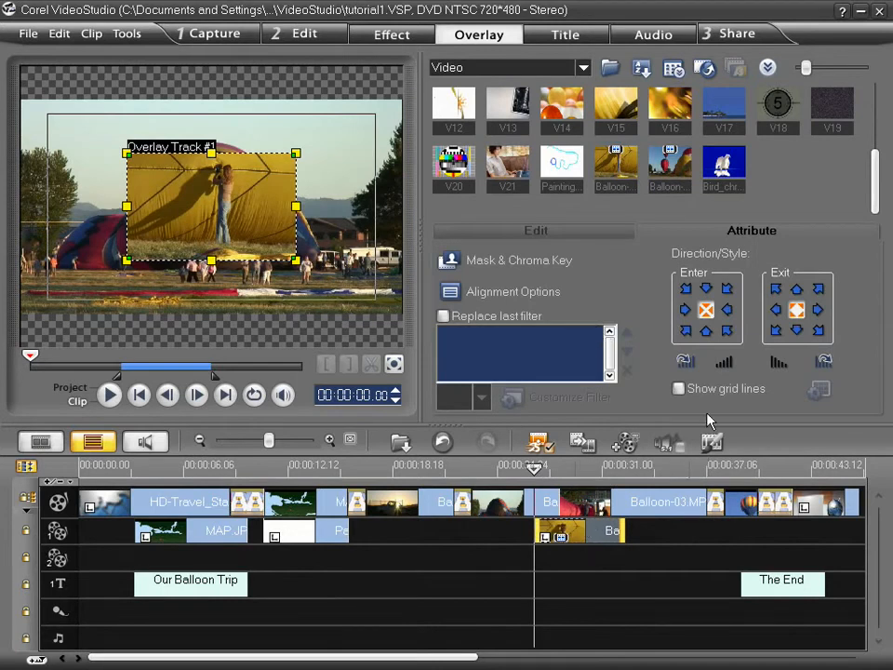
pyautogui.click(723, 362)
pyautogui.click(777, 362)
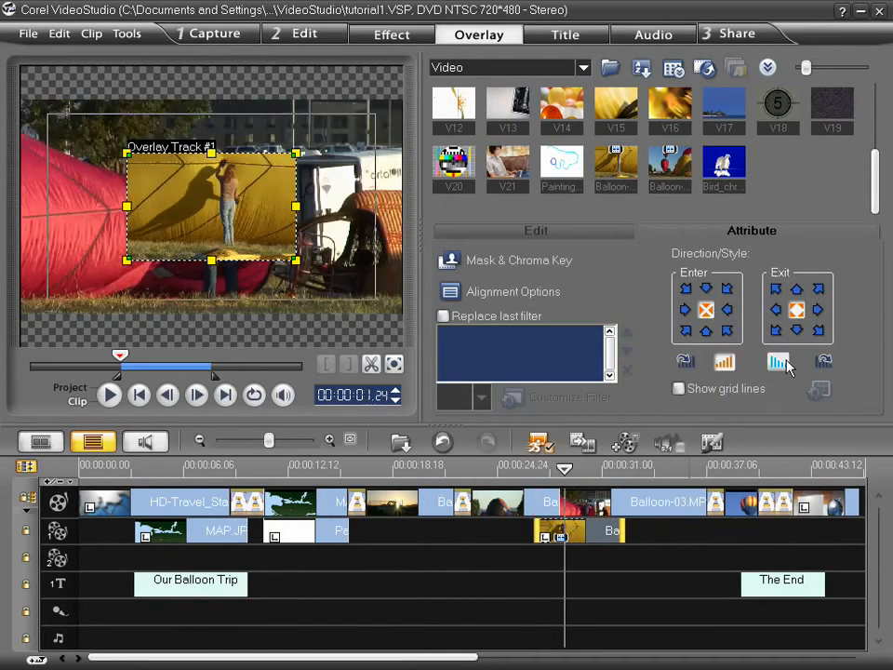
# - Give the yellow balloon overlay a border of 3 and shrink it into the bottom-left corner of the frame
pyautogui.click(554, 265)
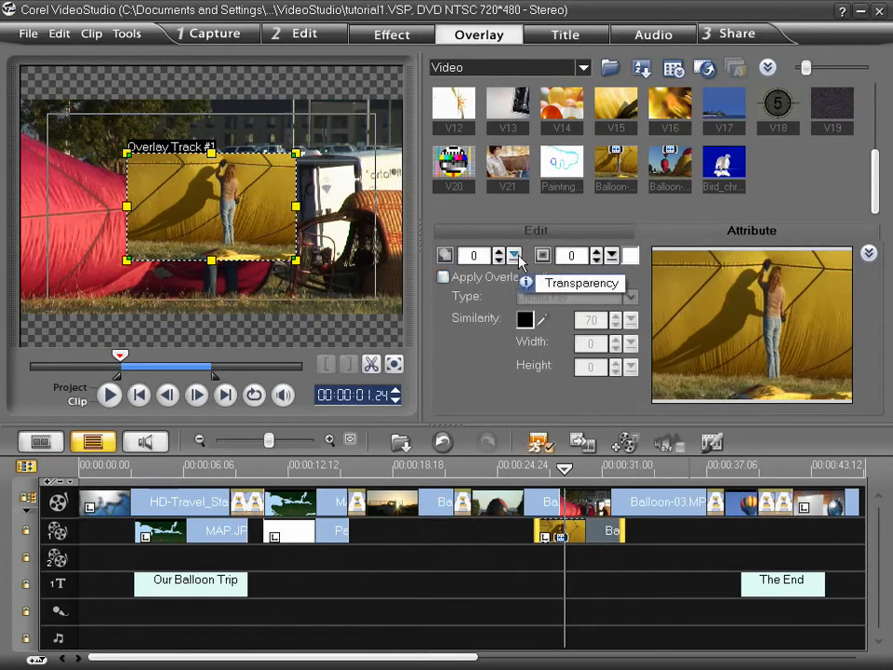
pyautogui.click(597, 252)
pyautogui.click(597, 251)
pyautogui.click(597, 251)
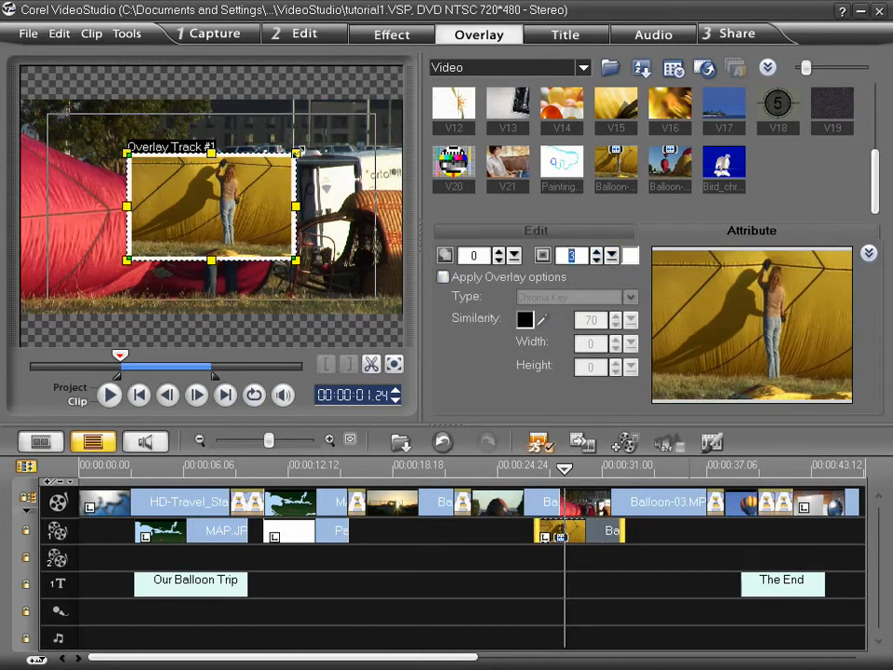
pyautogui.moveTo(296, 151); pyautogui.dragTo(245, 185)
pyautogui.moveTo(217, 220); pyautogui.dragTo(138, 259)
# - Place the other balloon clip directly after the yellow one on Overlay Track #1 and copy the yellow clip's attributes
pyautogui.moveTo(666, 165); pyautogui.dragTo(633, 523)
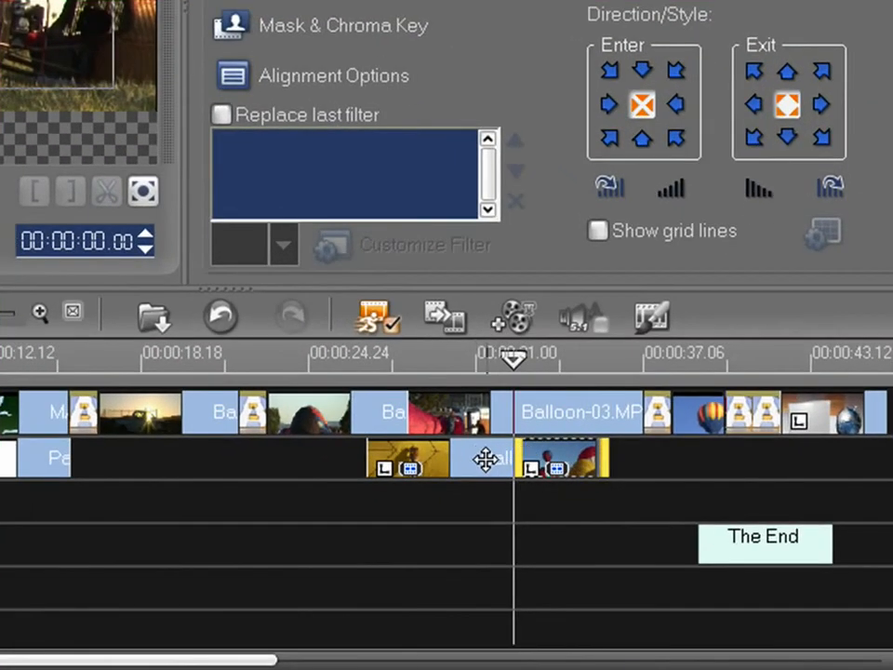
pyautogui.rightClick(478, 460)
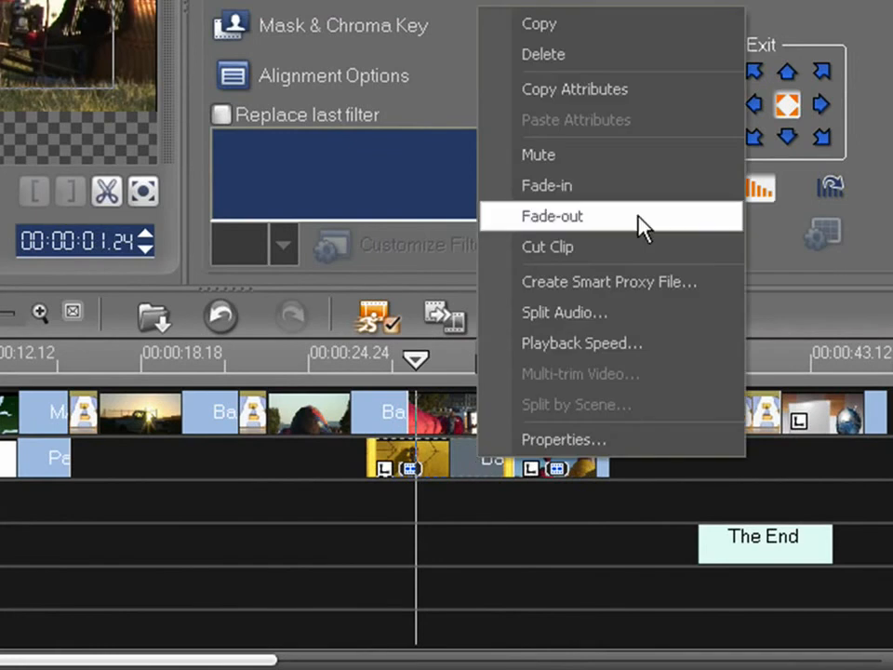
pyautogui.click(617, 91)
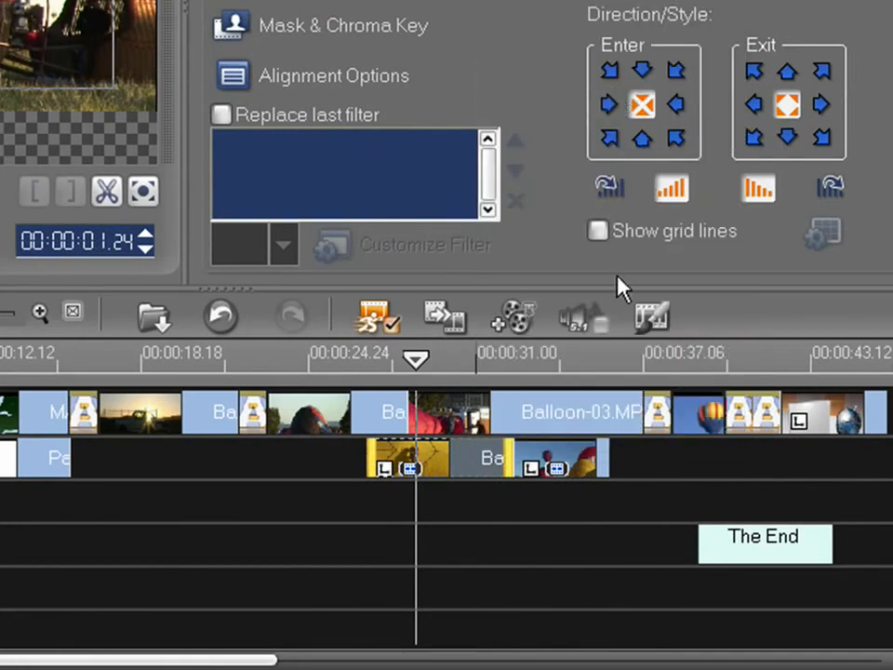
# - Paste the copied attributes onto the second balloon overlay and move it to the bottom-right corner of the frame
pyautogui.rightClick(582, 459)
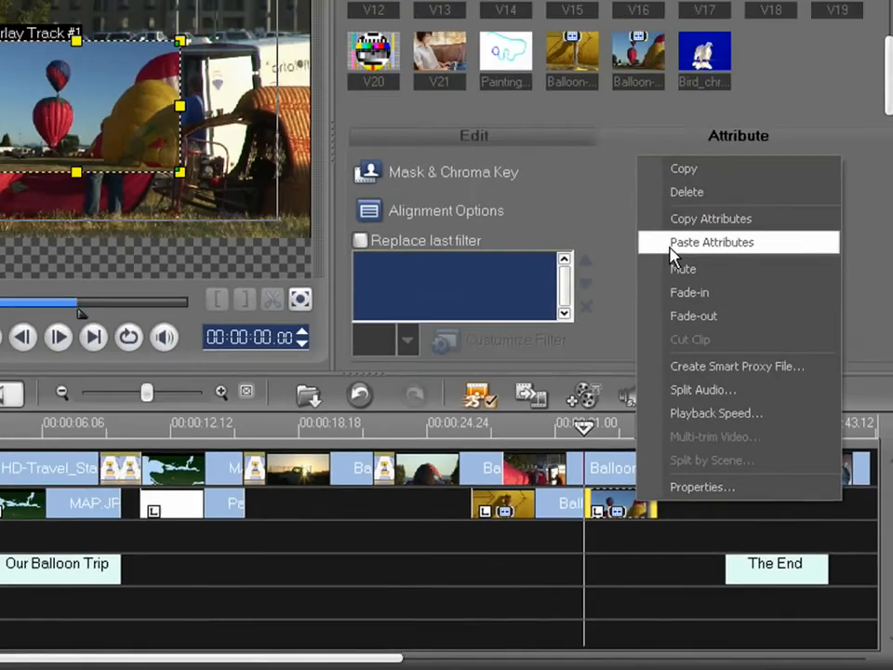
pyautogui.click(629, 119)
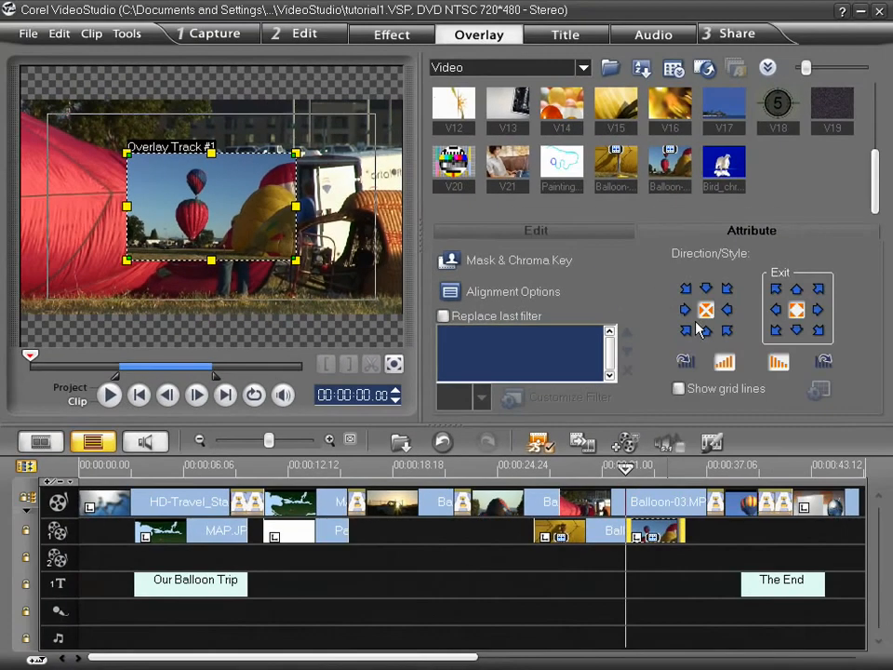
pyautogui.moveTo(123, 264); pyautogui.dragTo(340, 262)
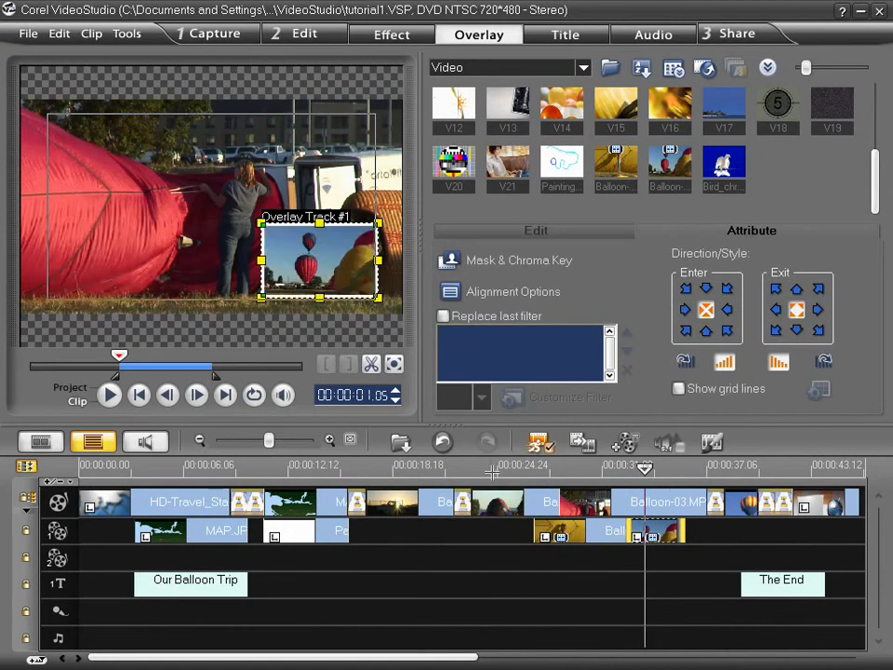
# - Play the project from before the two balloon overlays to preview their fades and positions
pyautogui.click(492, 472)
pyautogui.click(65, 389)
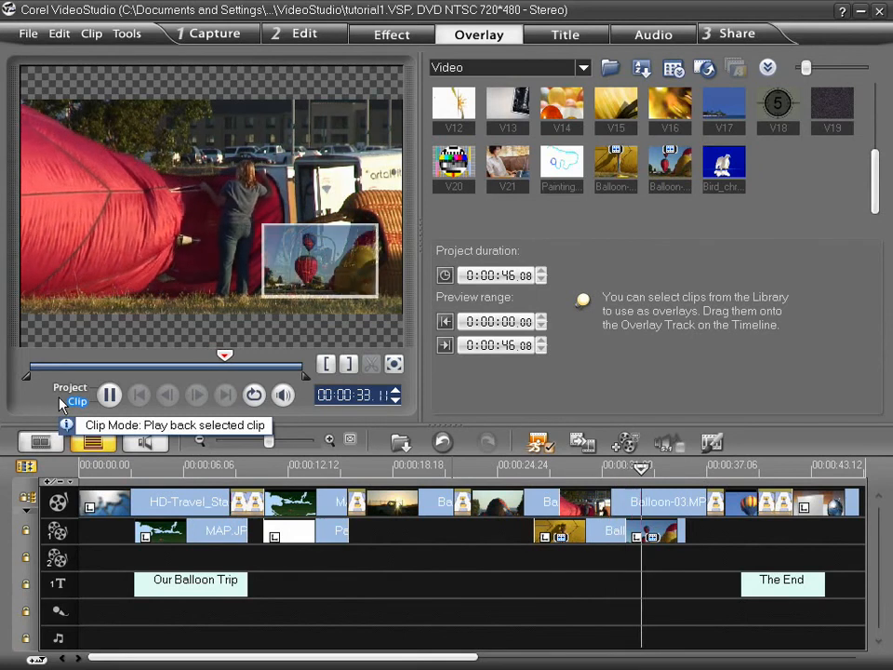
pyautogui.click(109, 394)
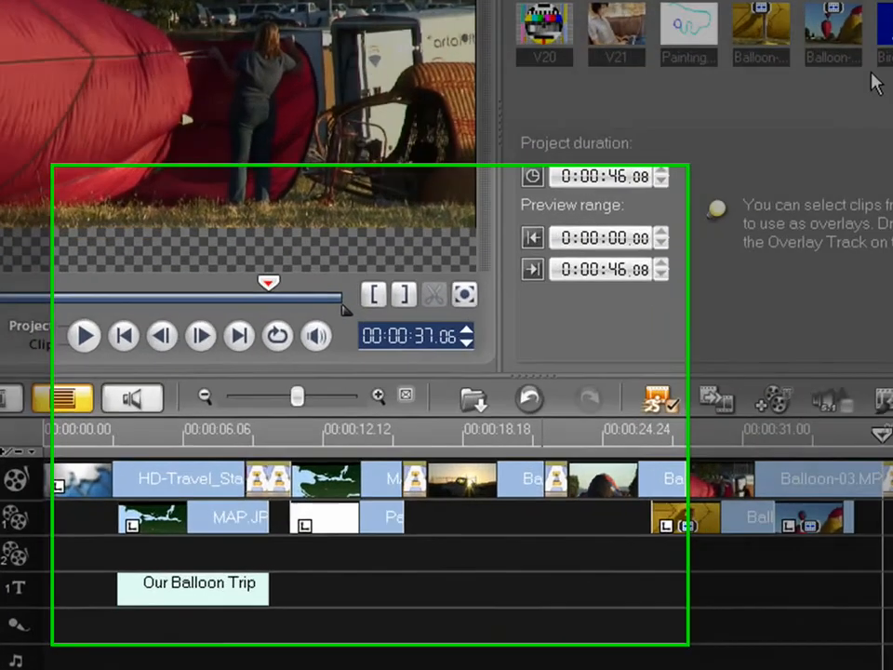
# - Place the bird clip on Overlay Track #2 beneath the painting clip and trim it to end with that clip
pyautogui.moveTo(731, 163); pyautogui.dragTo(326, 540)
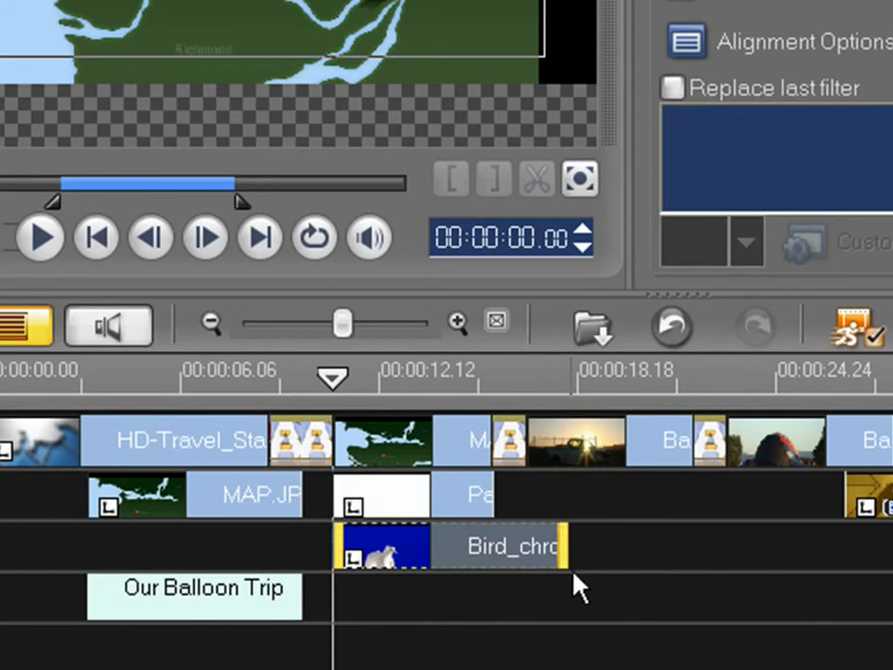
pyautogui.moveTo(566, 549); pyautogui.dragTo(510, 565)
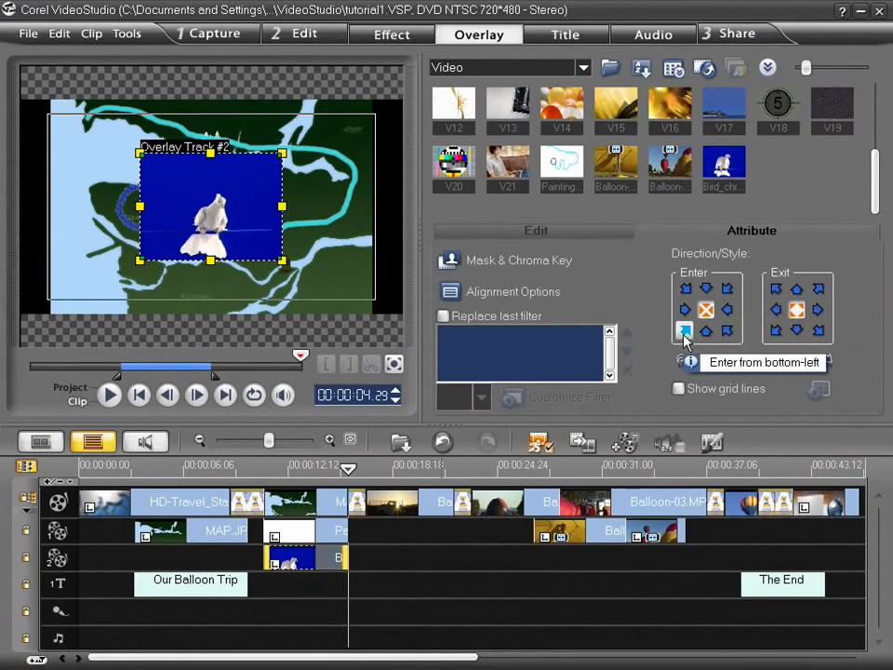
# - Make the bird overlay enter from the bottom-left and position it in the top-right corner of the frame
pyautogui.click(685, 333)
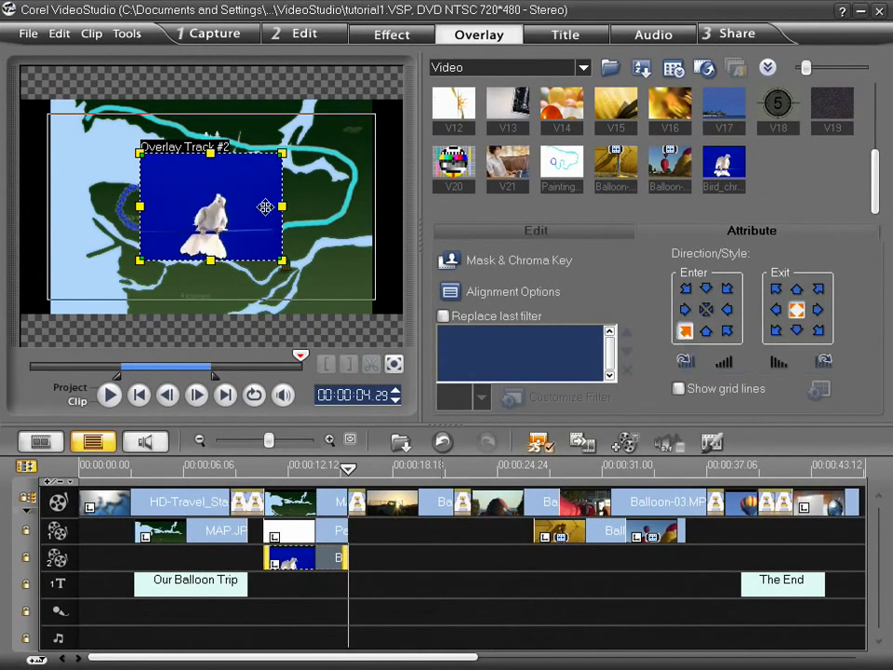
pyautogui.moveTo(250, 209); pyautogui.dragTo(344, 170)
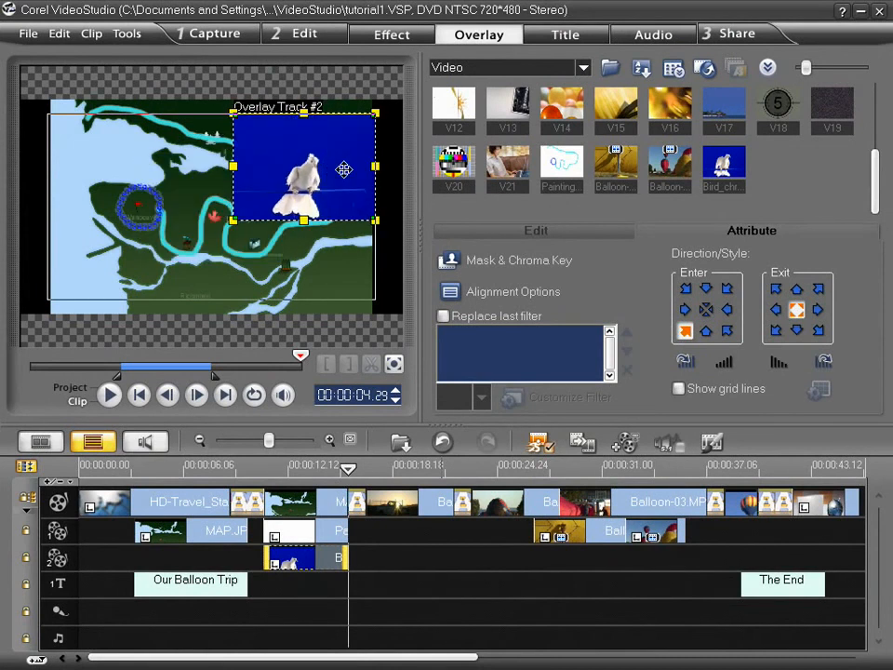
# - Apply the Chroma Key overlay option to the bird clip to remove its blue background
pyautogui.click(555, 264)
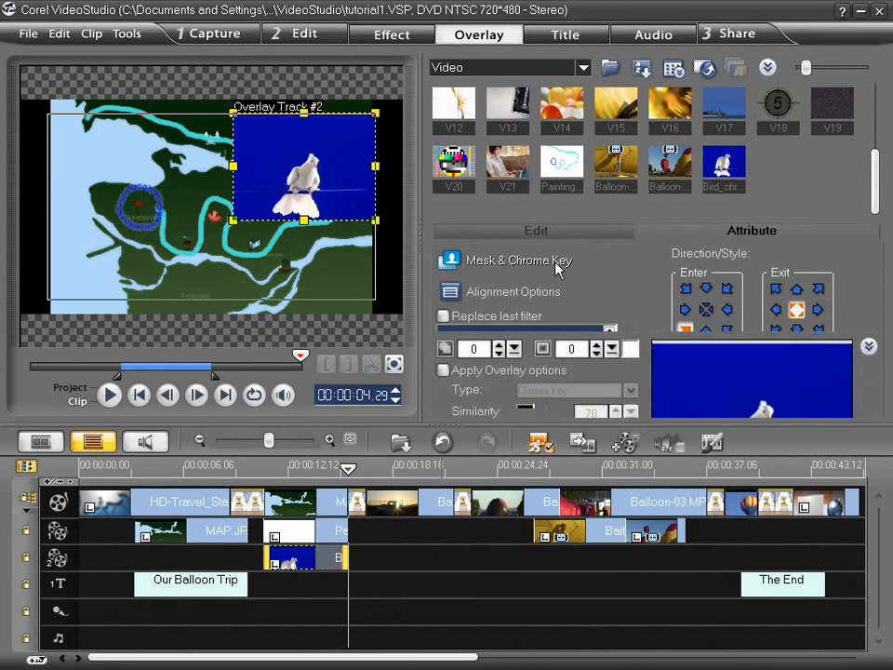
pyautogui.click(536, 283)
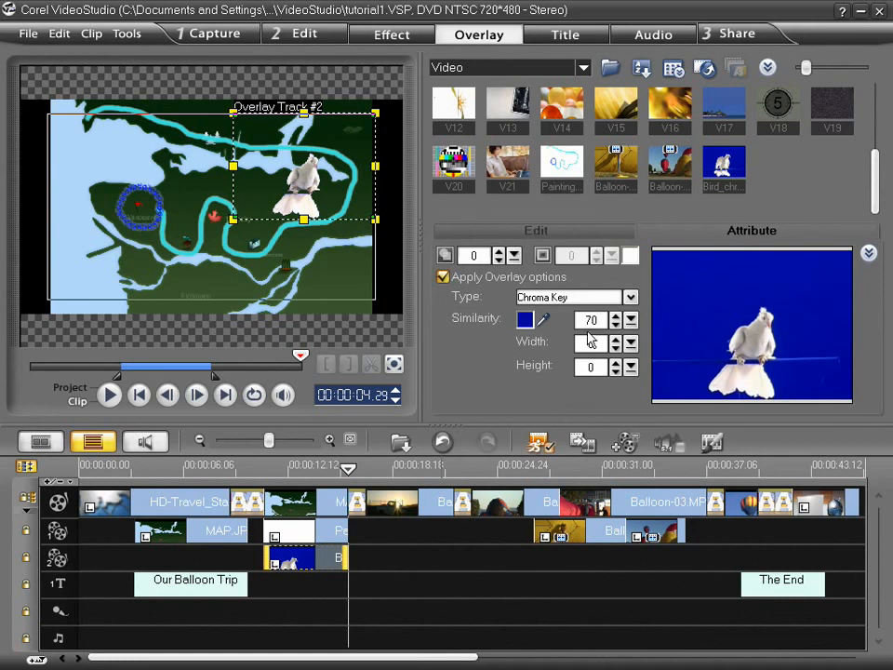
# - Try a teal key colour on the bird overlay, and resample the clip's blue background with the eyedropper
pyautogui.click(527, 321)
pyautogui.click(535, 369)
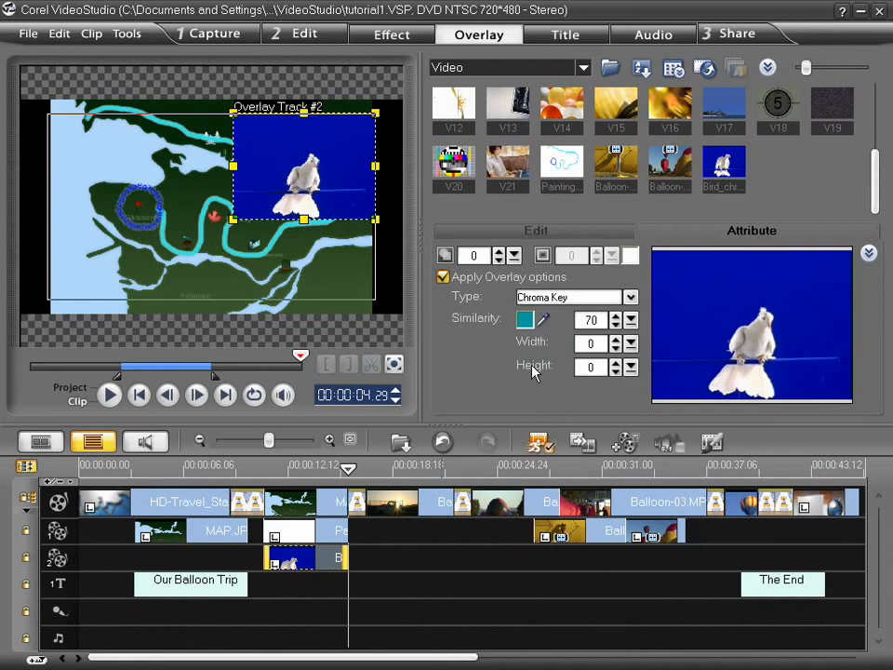
pyautogui.click(545, 321)
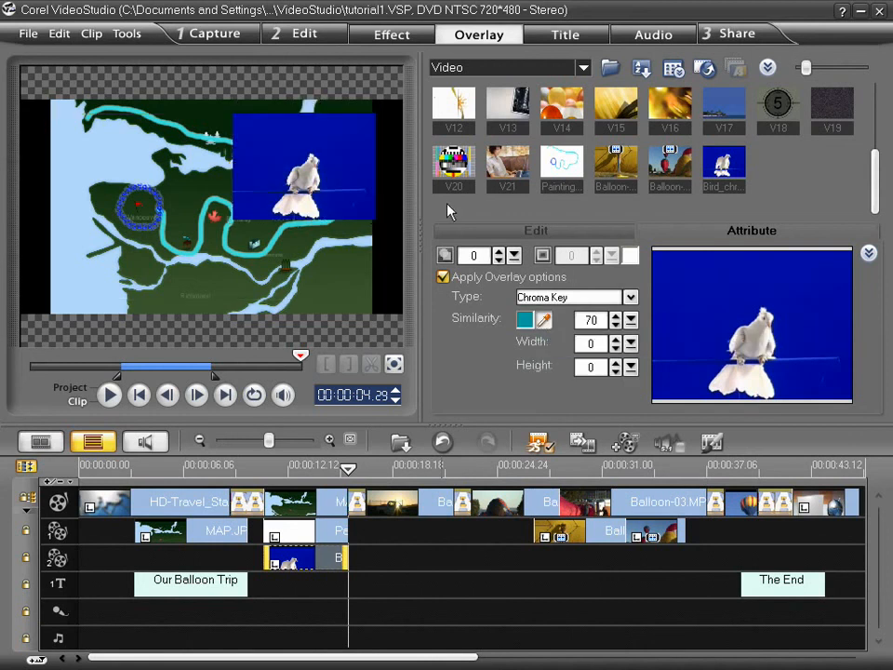
pyautogui.click(344, 145)
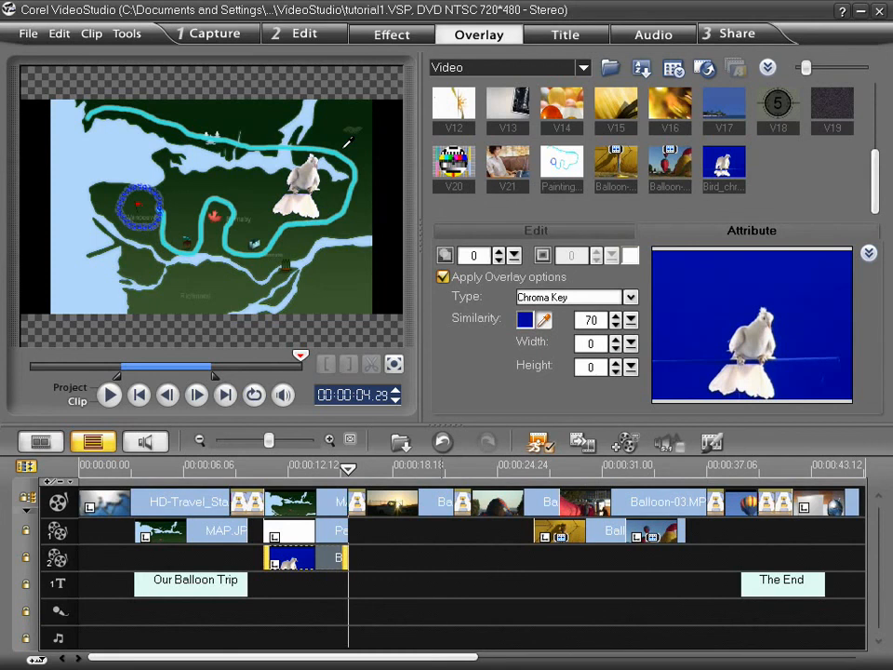
# - Try Mask Frame shapes on the bird overlay, including the slanted brush-stroke mask, and switch the type back to Chroma Key
pyautogui.click(630, 297)
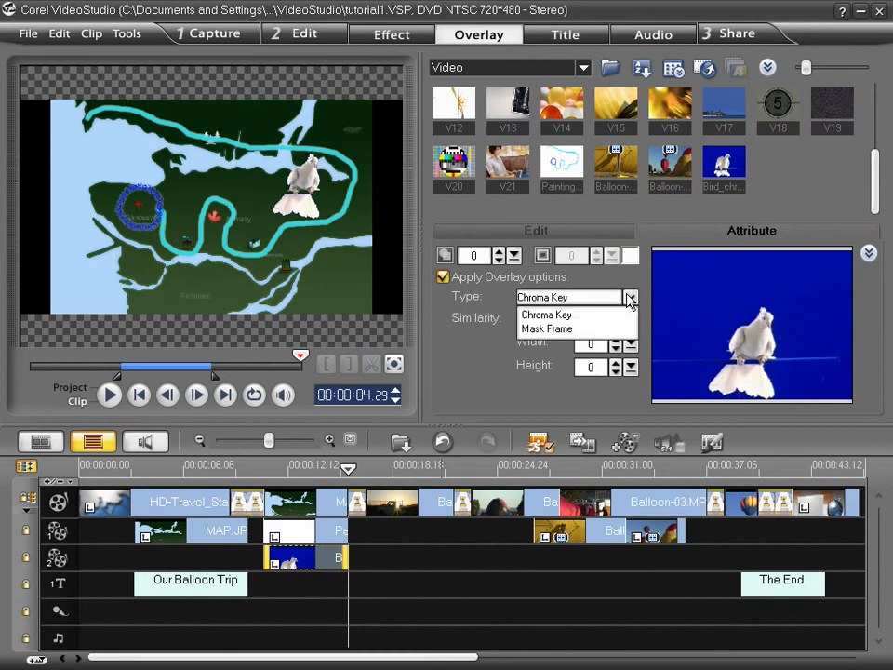
pyautogui.click(586, 328)
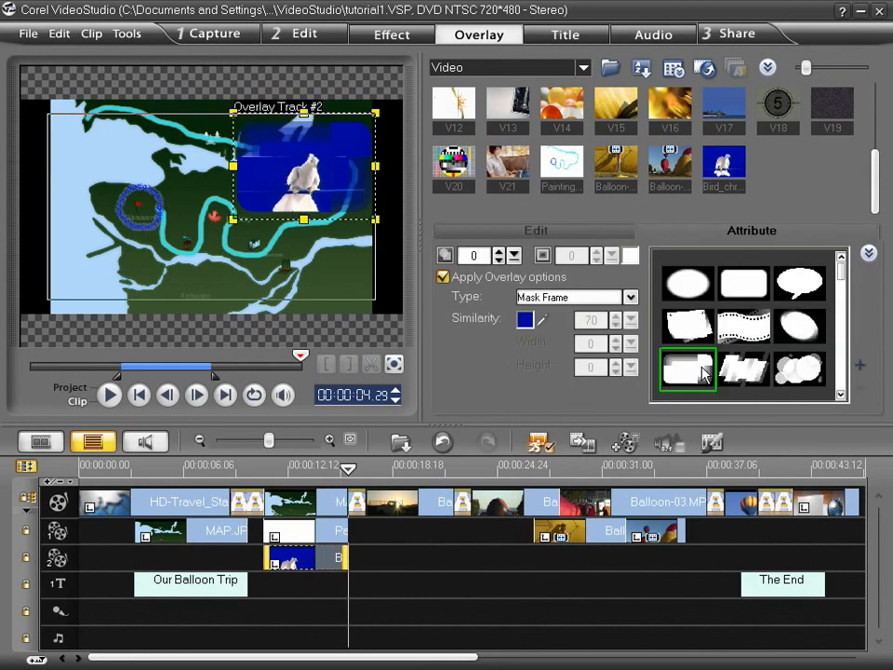
pyautogui.click(744, 369)
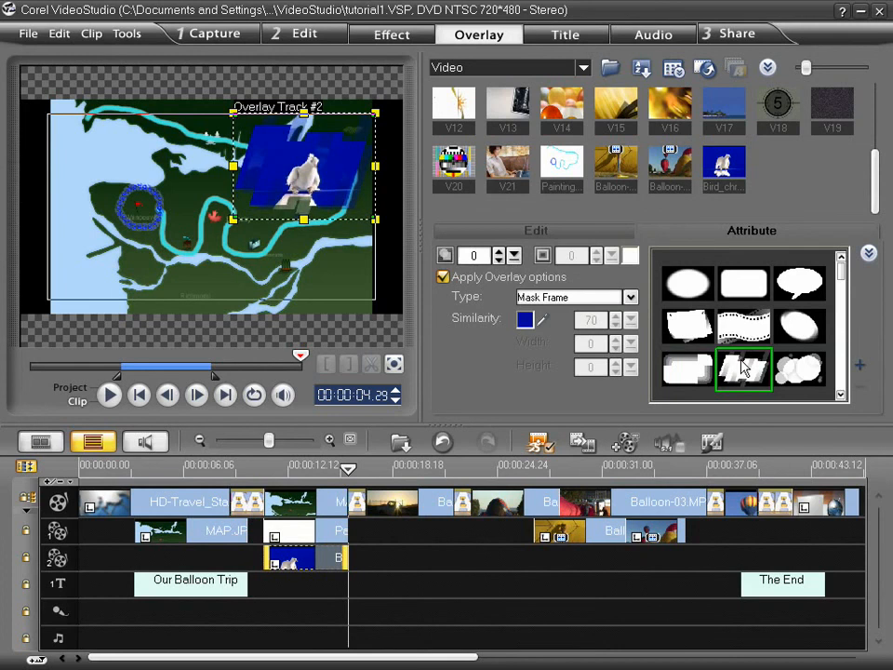
pyautogui.click(616, 298)
pyautogui.click(547, 315)
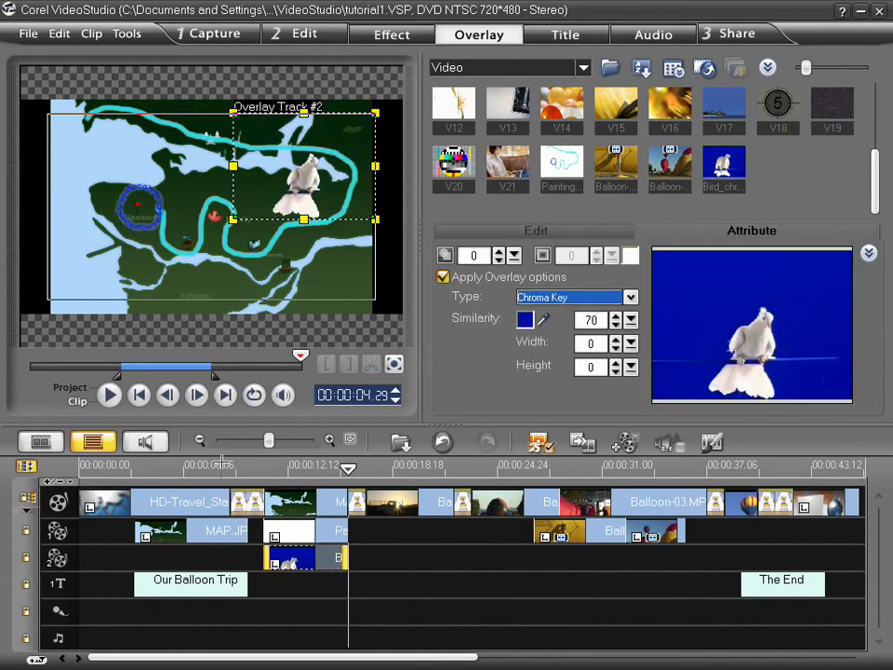
# - Play the project over the map section to preview the bird overlay
pyautogui.click(110, 394)
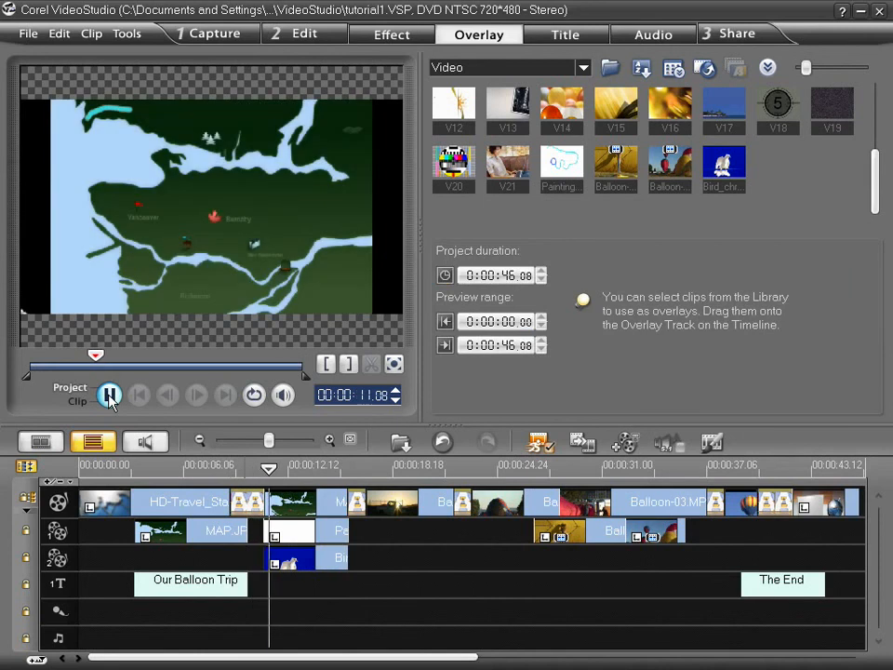